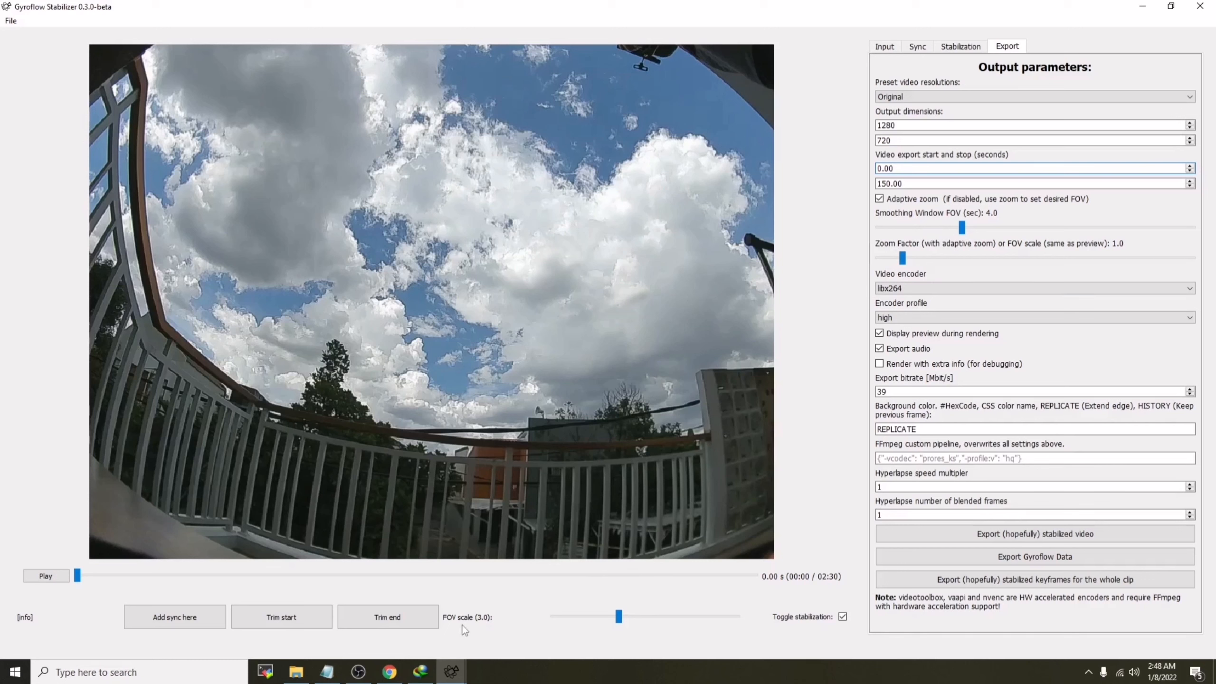
Play the stabilized preview, try wider FOV scales up to 4.5, and set the preview FOV scale to 1.4
left_click(590, 618)
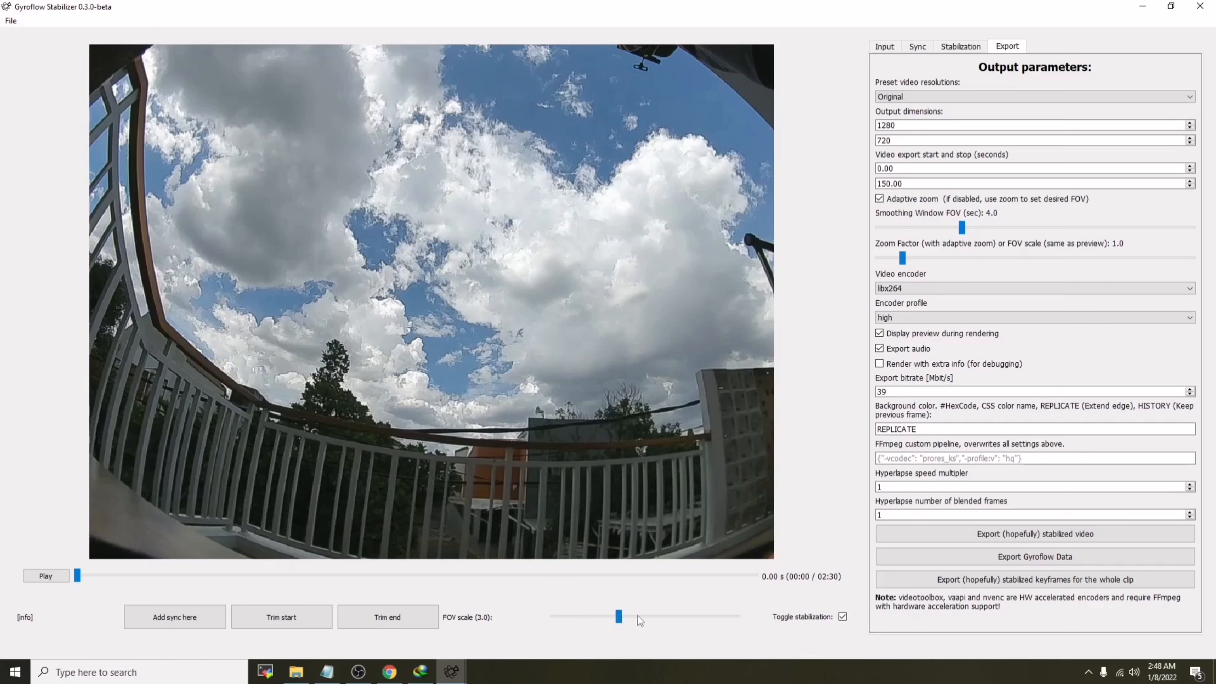
left_click(41, 581)
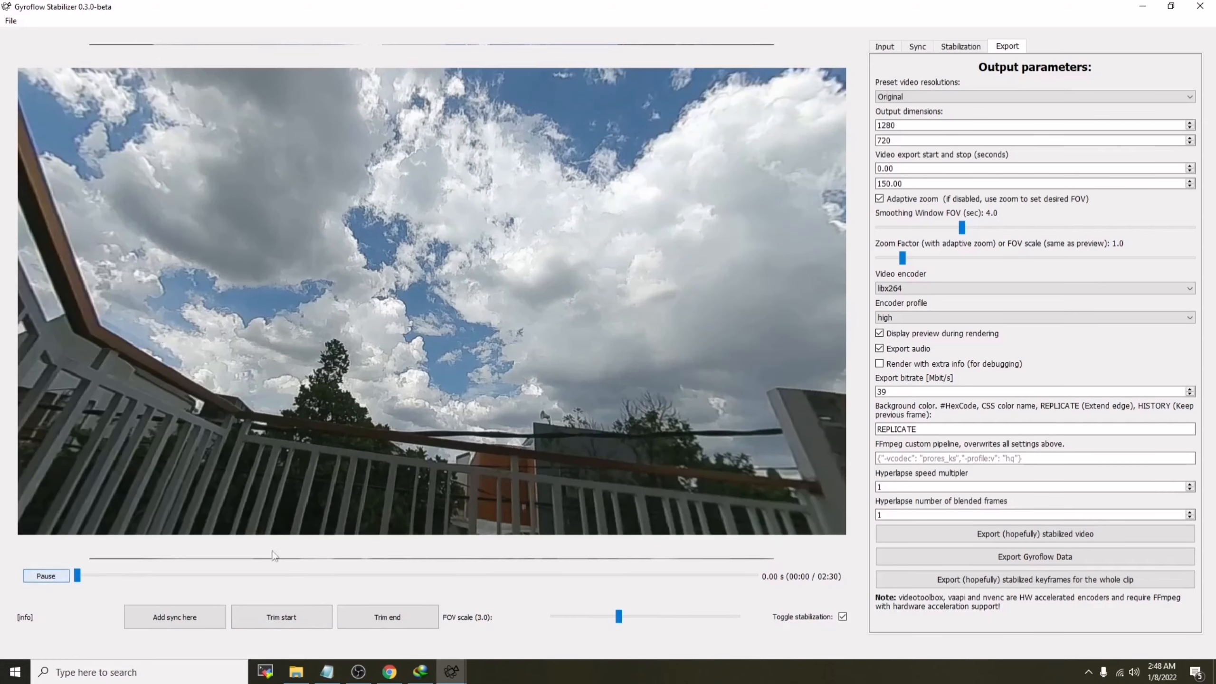
left_click(632, 615)
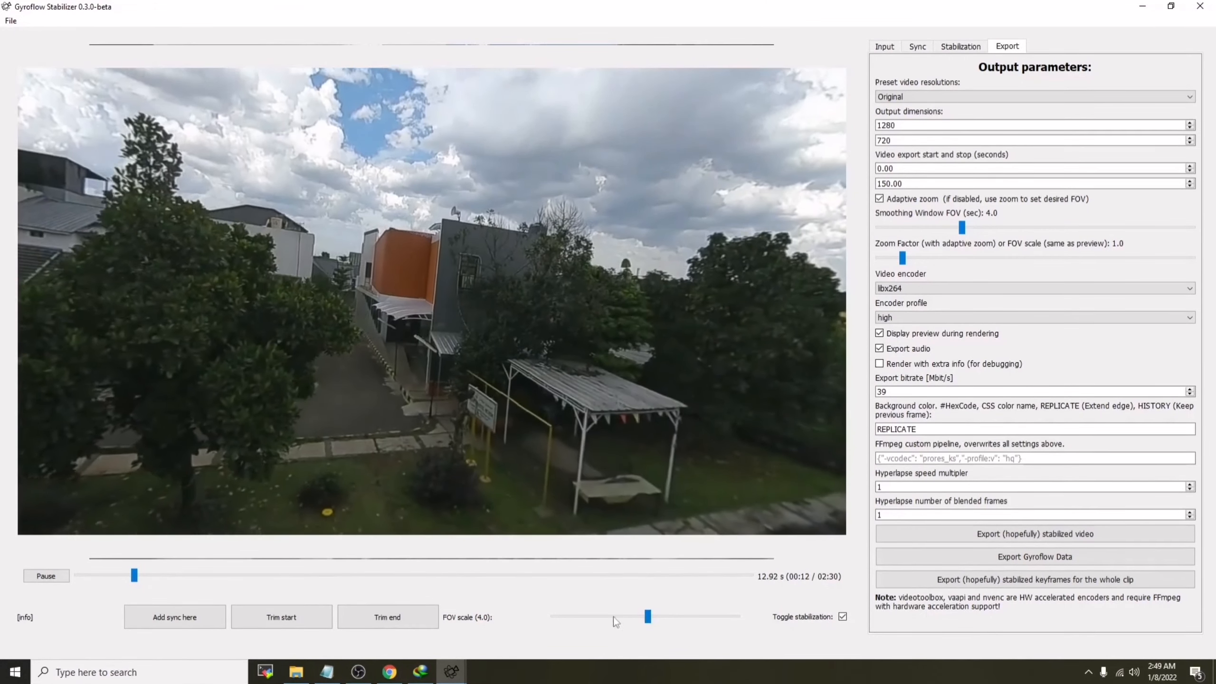
left_click_drag(648, 616, 664, 617)
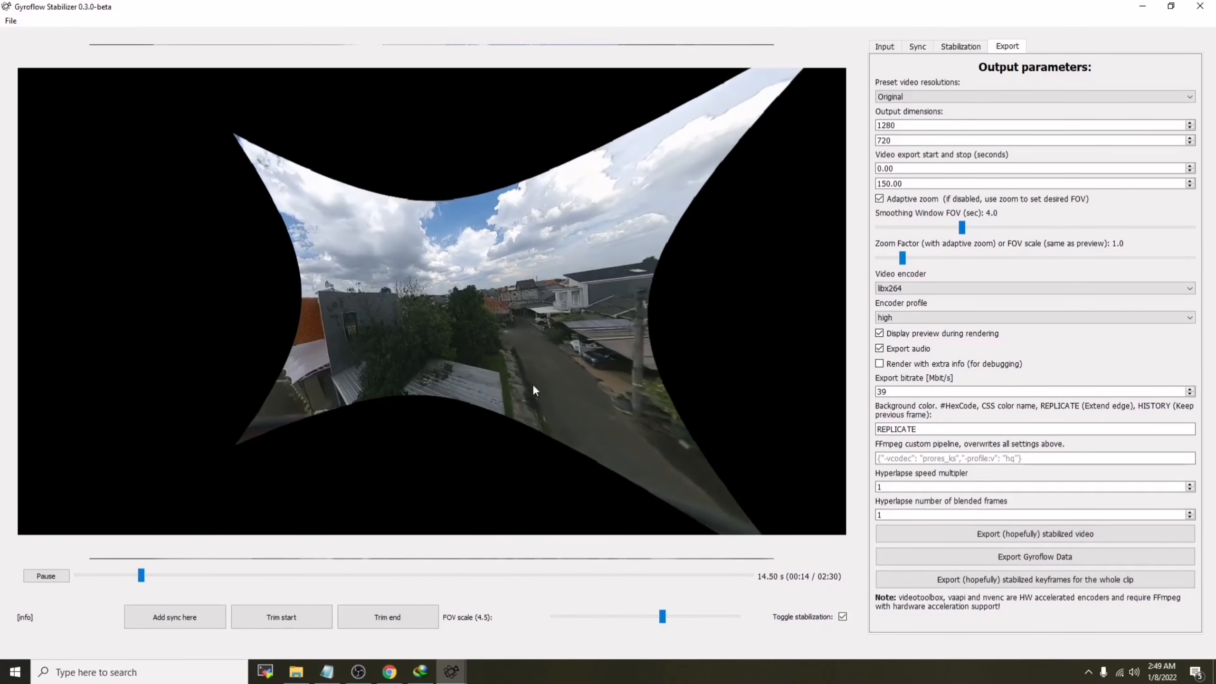
left_click_drag(665, 619, 664, 616)
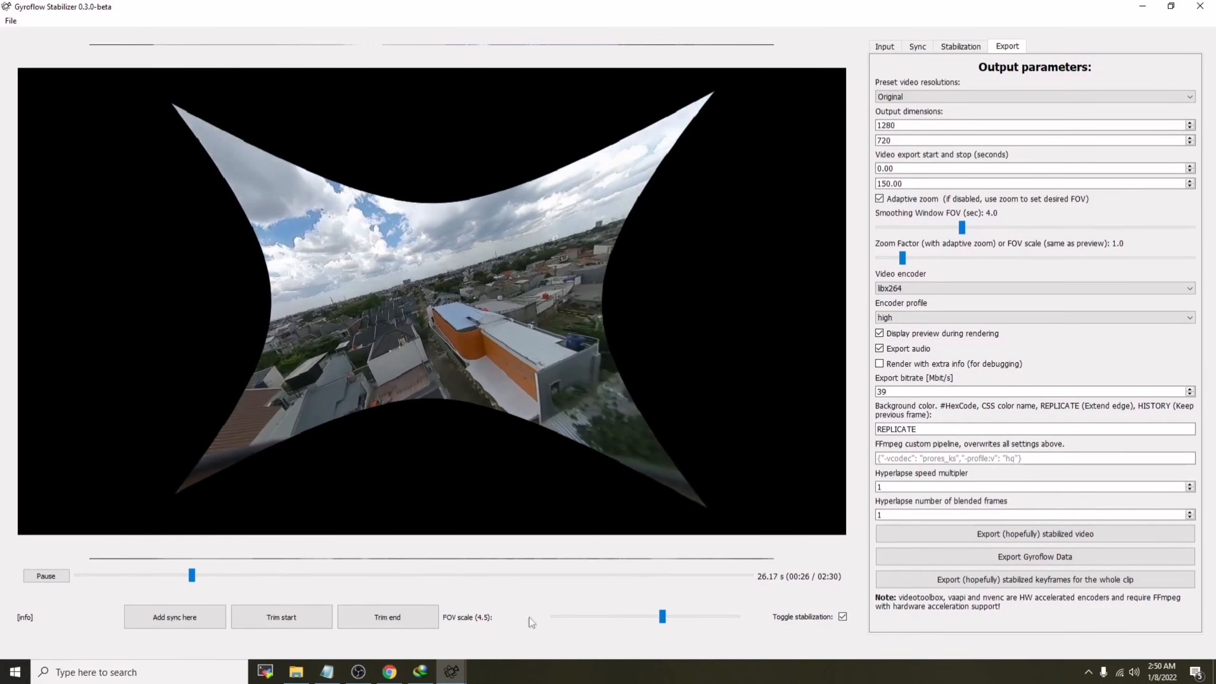
left_click_drag(662, 617, 659, 617)
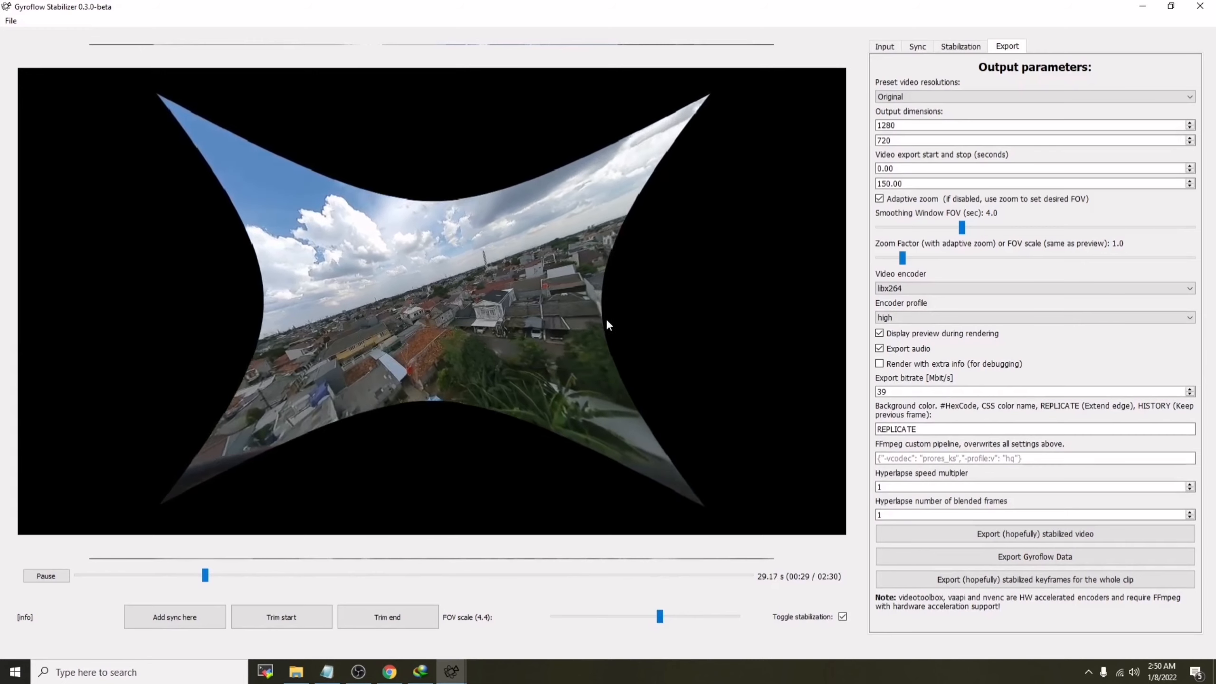
left_click_drag(660, 618, 575, 619)
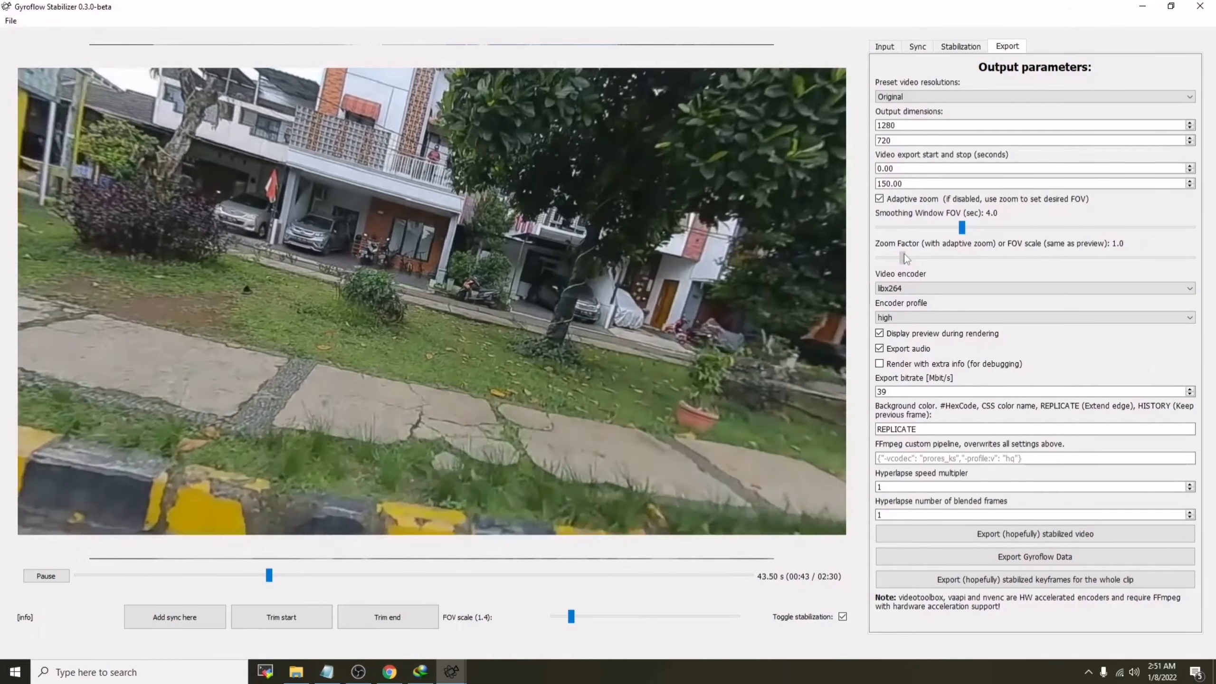
Set the export zoom factor to 1.4 and exclude audio, keeping the libx264 encoder, 39 Mbit/s bitrate and REPLICATE background
left_click_drag(902, 258, 925, 256)
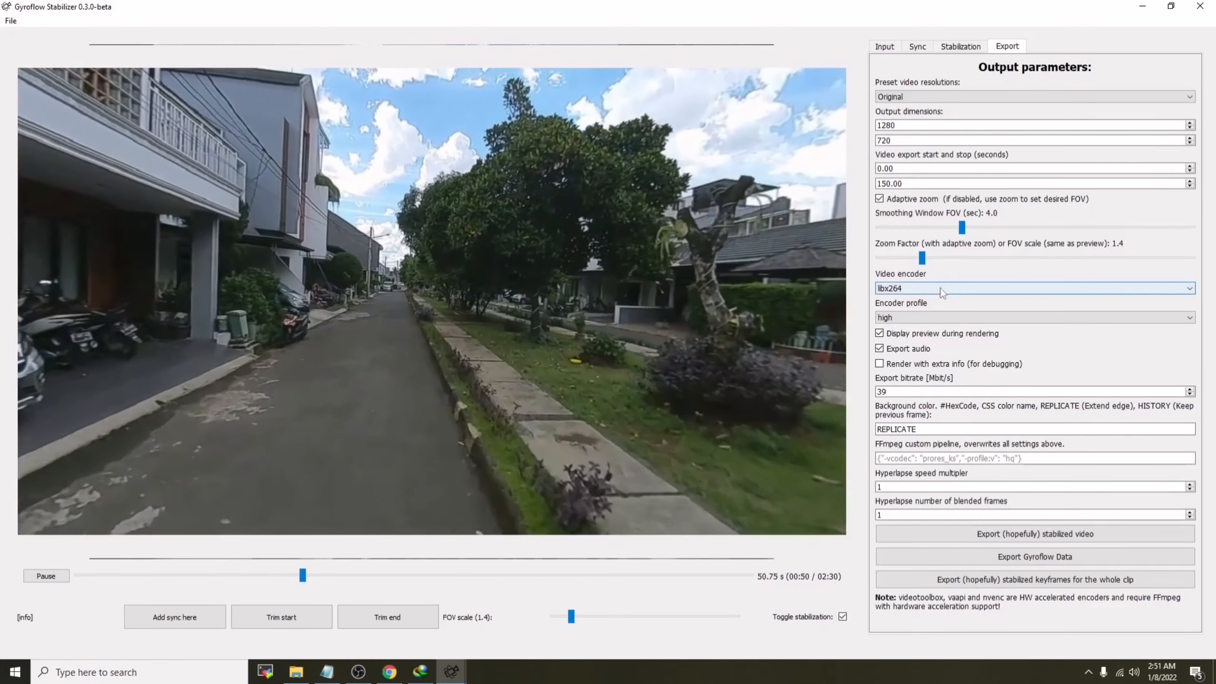
left_click(941, 288)
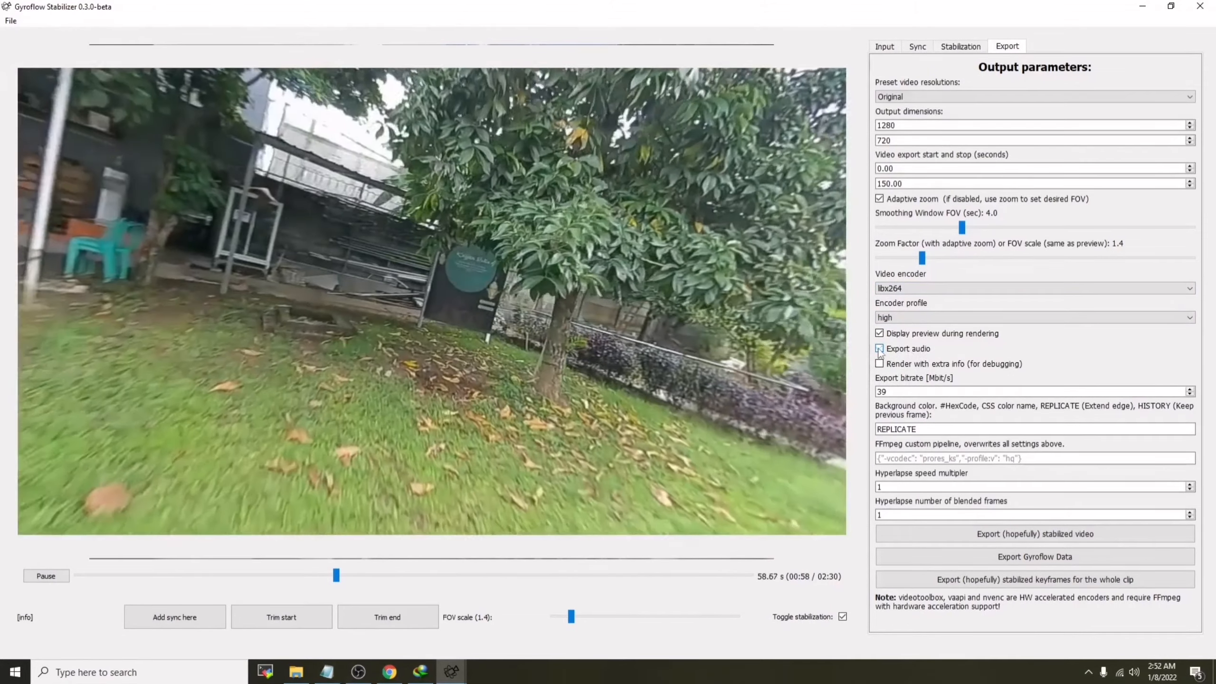
left_click(879, 349)
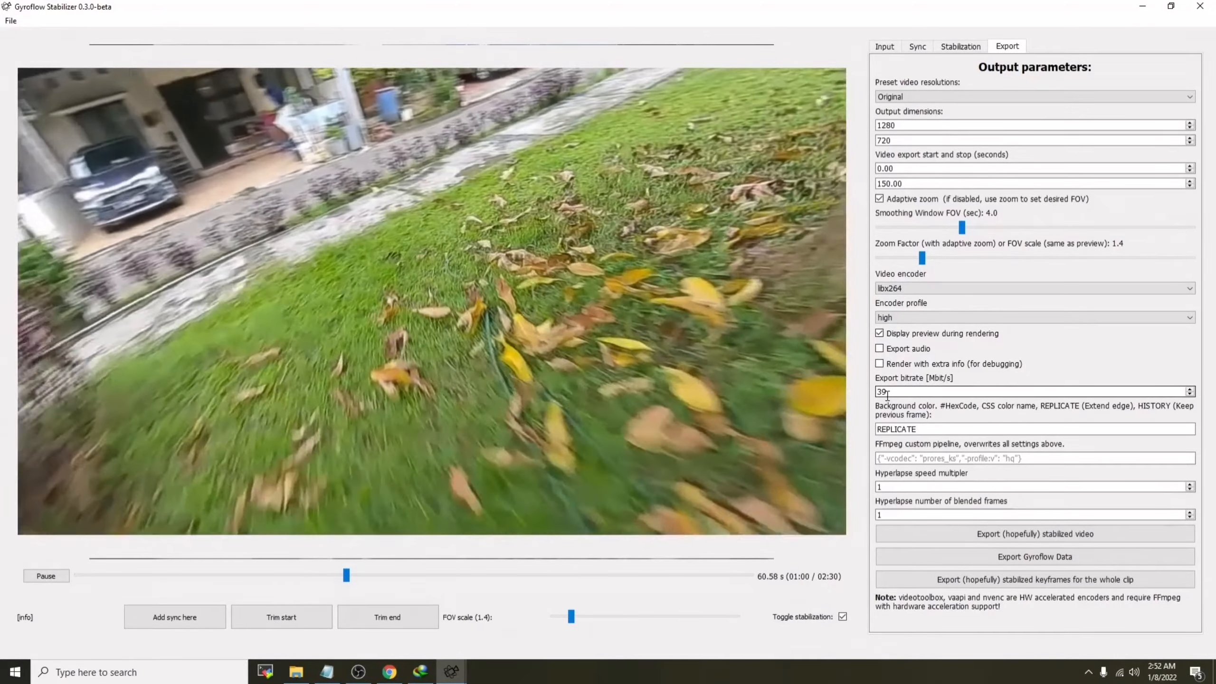
left_click_drag(887, 394, 877, 393)
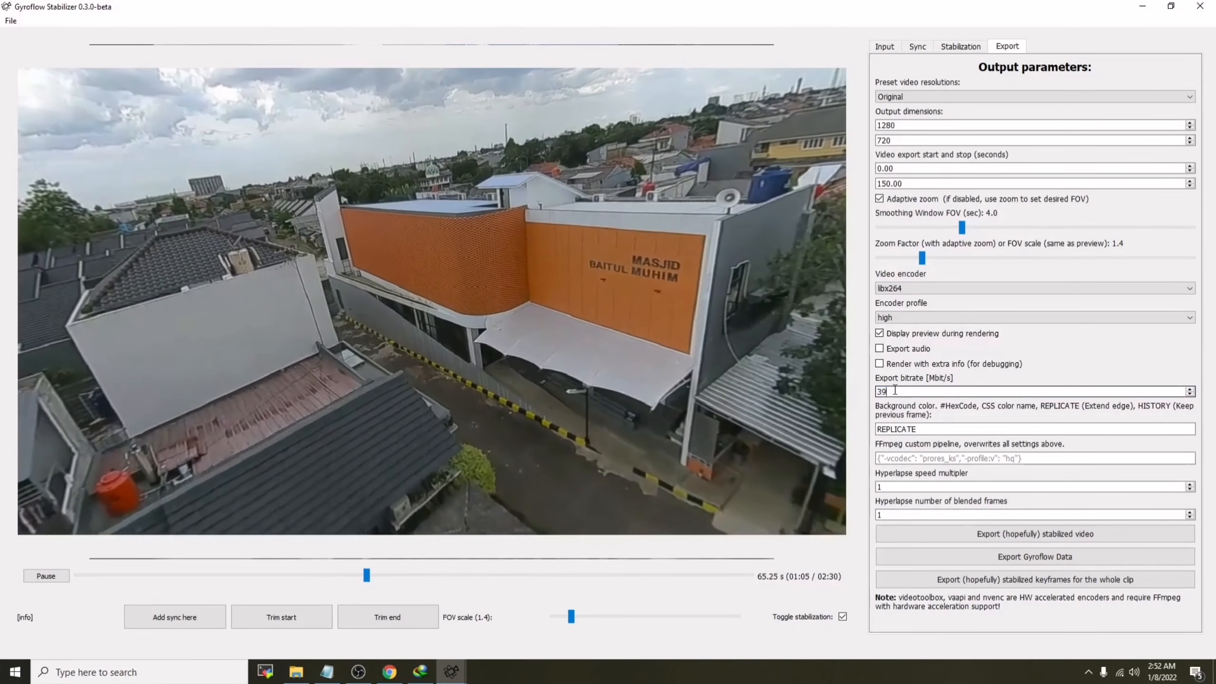
left_click(896, 429)
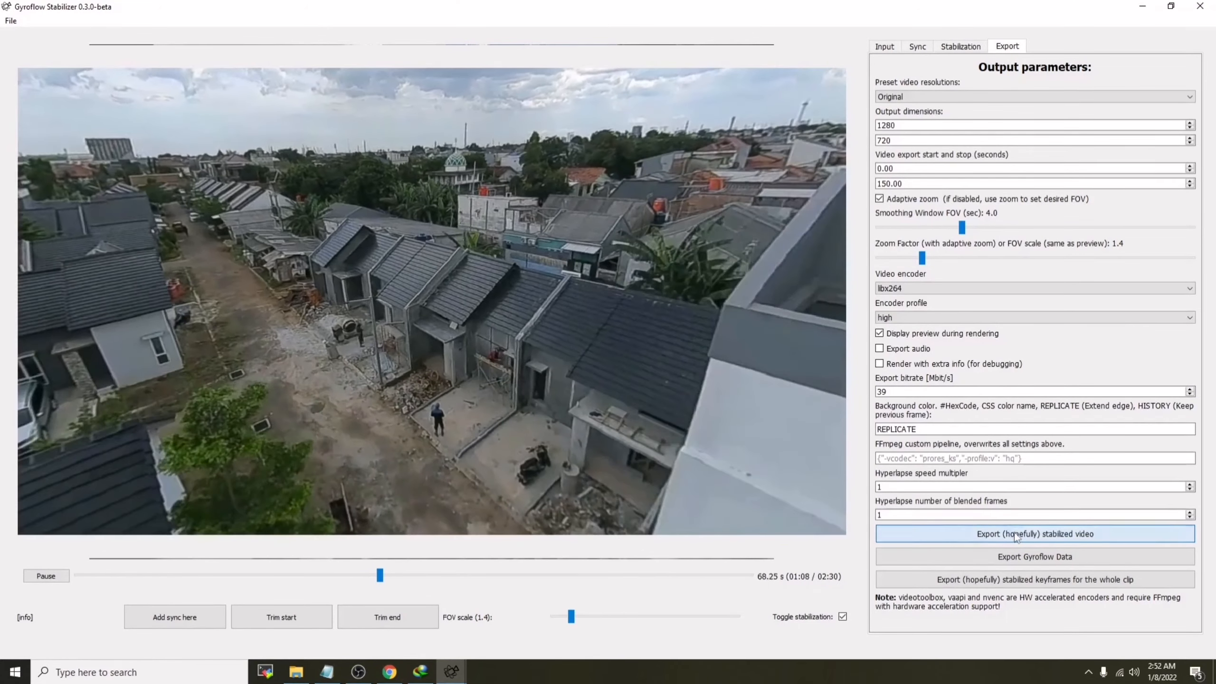
Export the stabilized video as DJIG0065_smooth.mp4 in the TUTORIAL GYROFLOW folder
left_click(1016, 536)
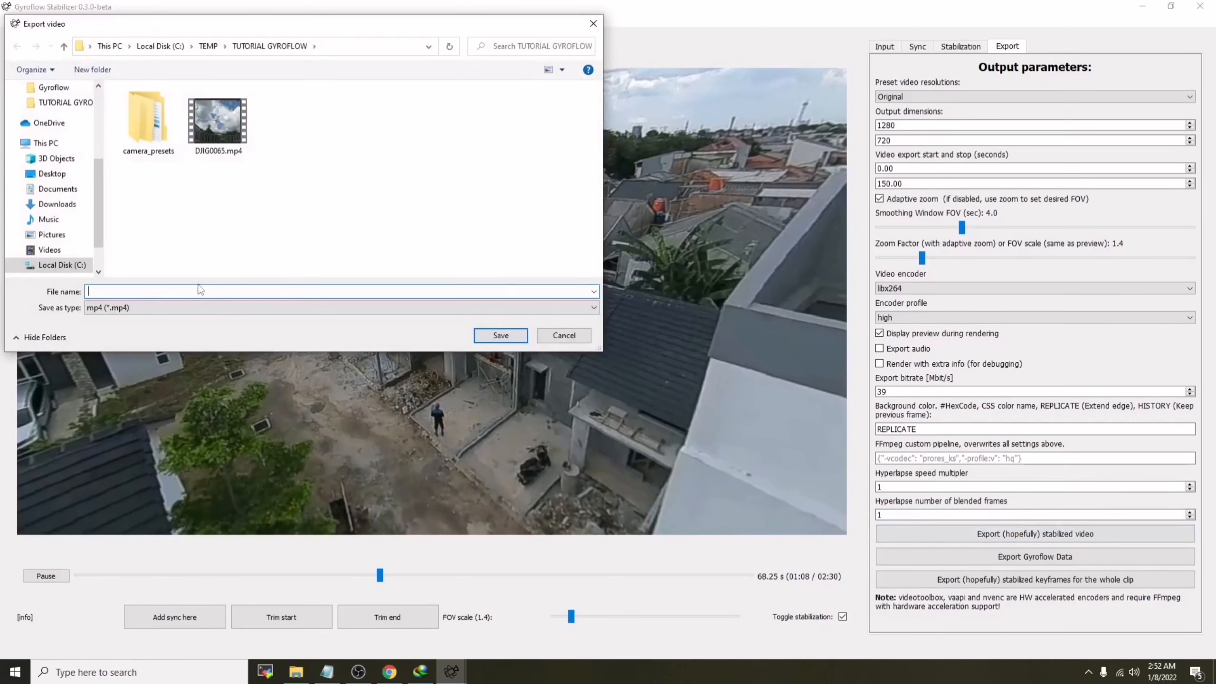
left_click_drag(306, 22, 544, 164)
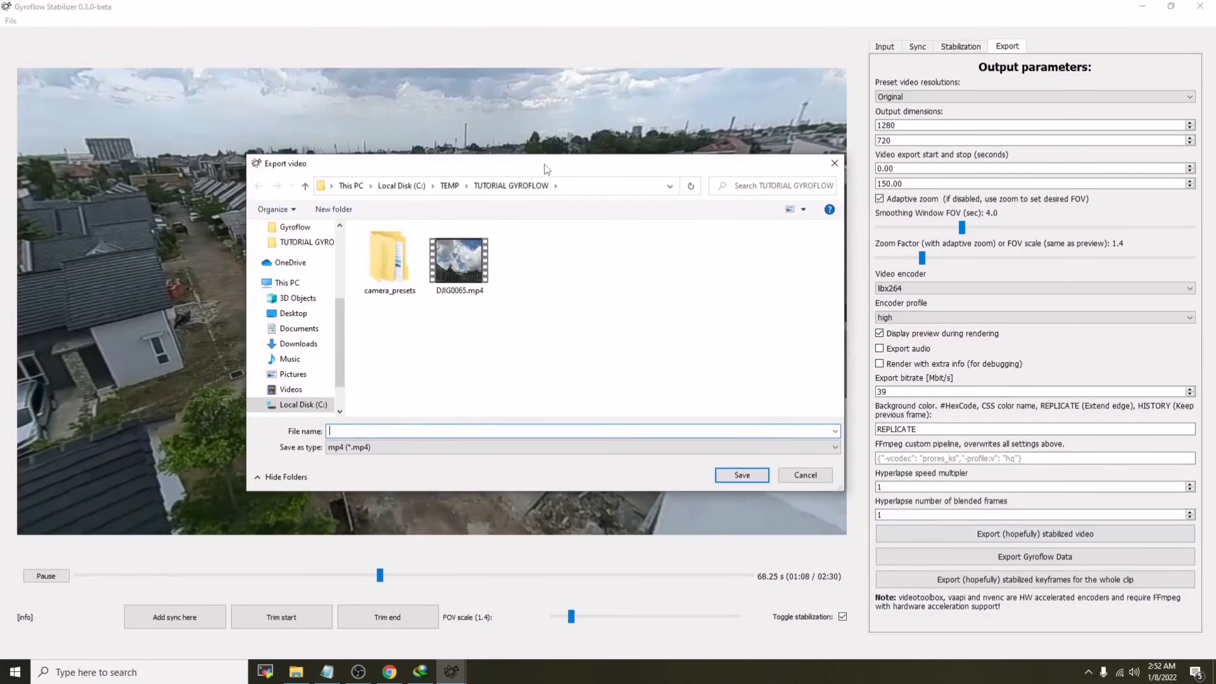
left_click(465, 273)
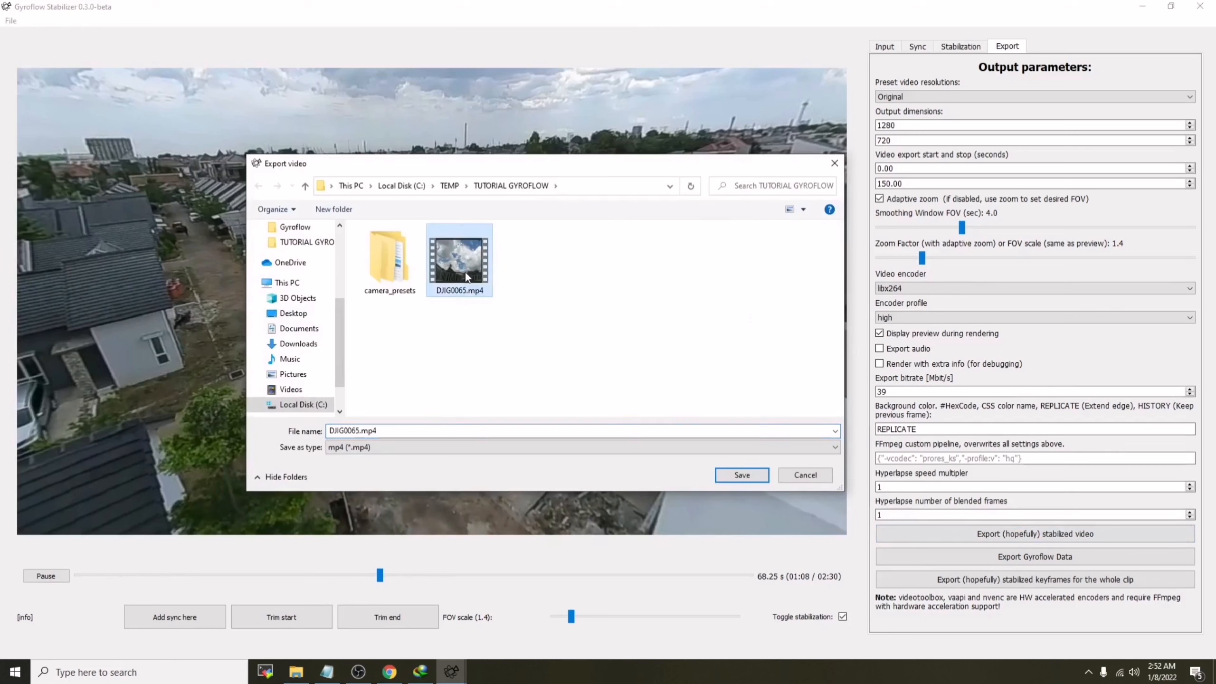
left_click(360, 430)
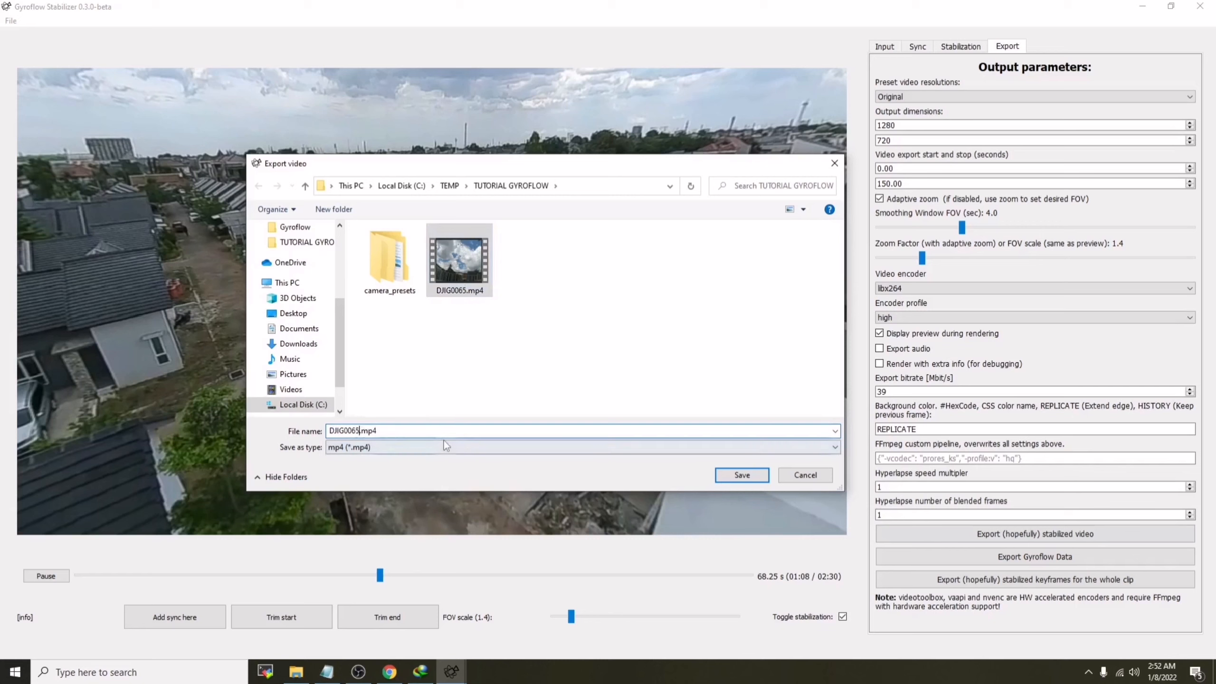
type("_smooth")
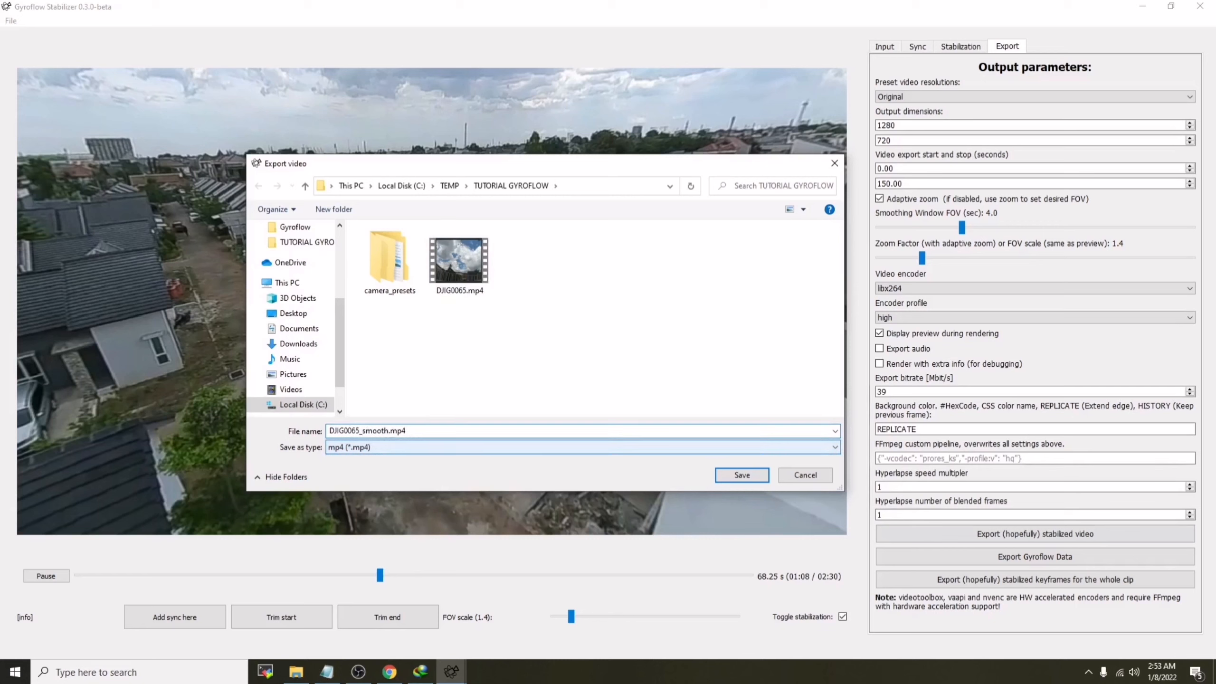
left_click(765, 477)
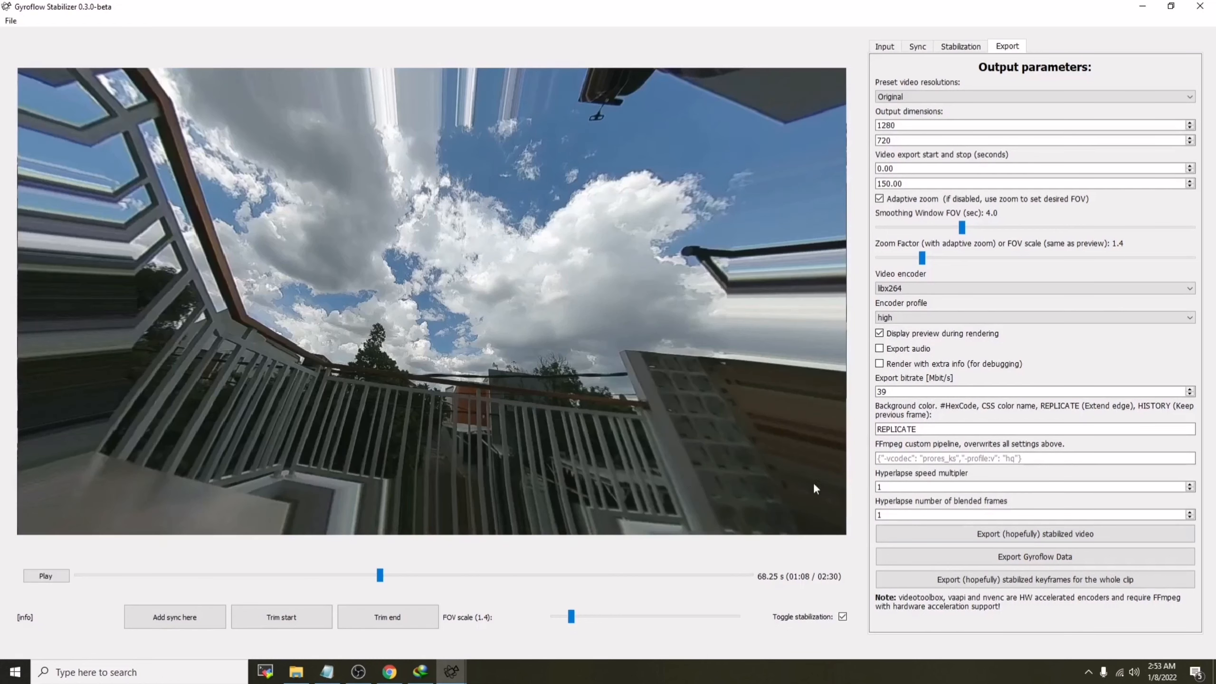
Bring up the Gyroflow console window over the preview and check the rendering progress
mouse_move(457, 674)
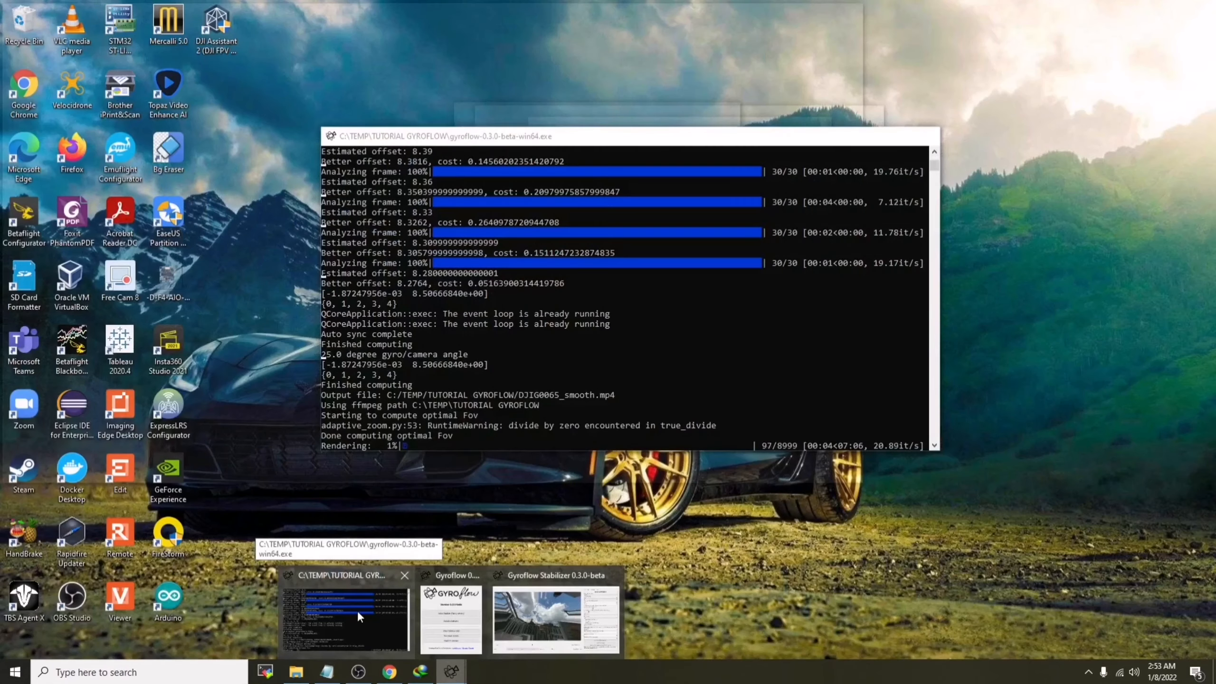
left_click(357, 610)
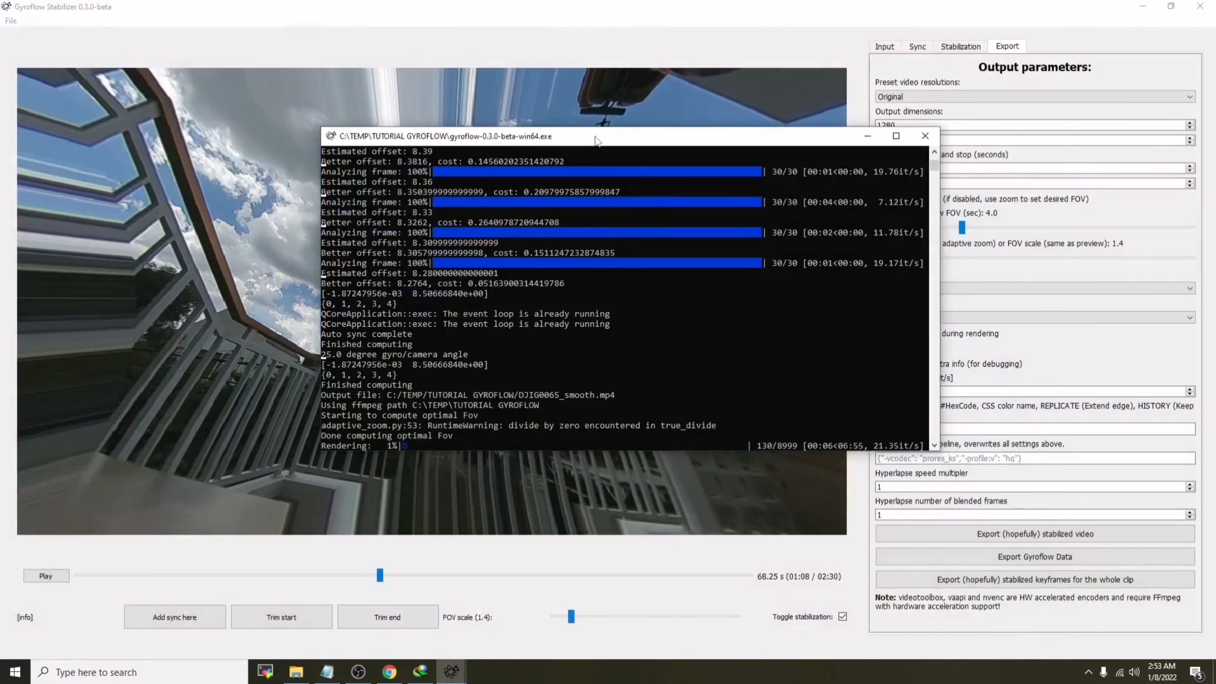
left_click_drag(596, 139, 619, 143)
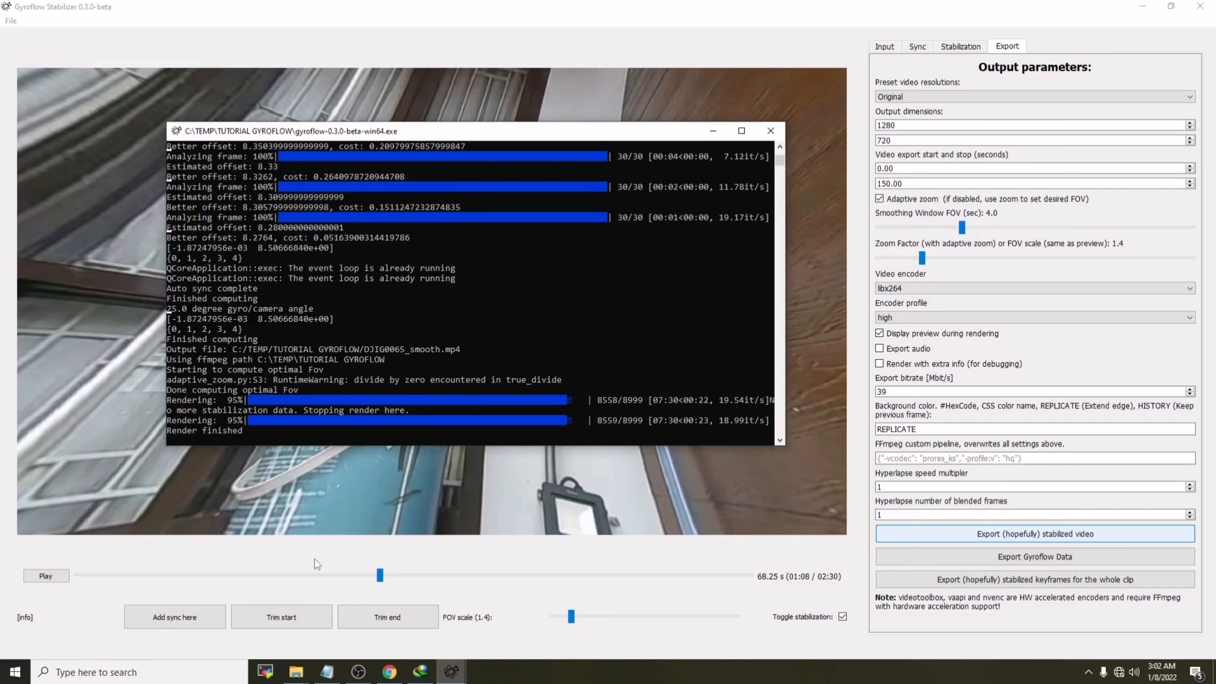
Switch to the TUTORIAL GYROFLOW folder in File Explorer and play the exported DJIG0065_smooth.mp4
left_click(295, 672)
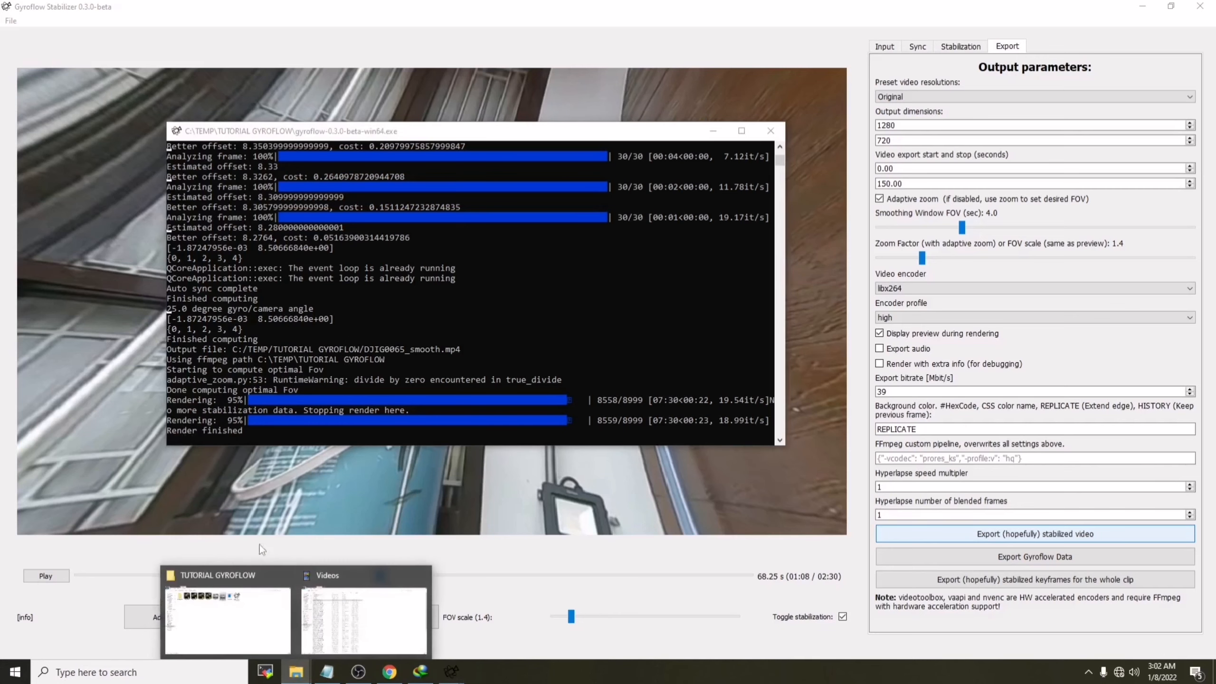
left_click(239, 608)
left_click(364, 163)
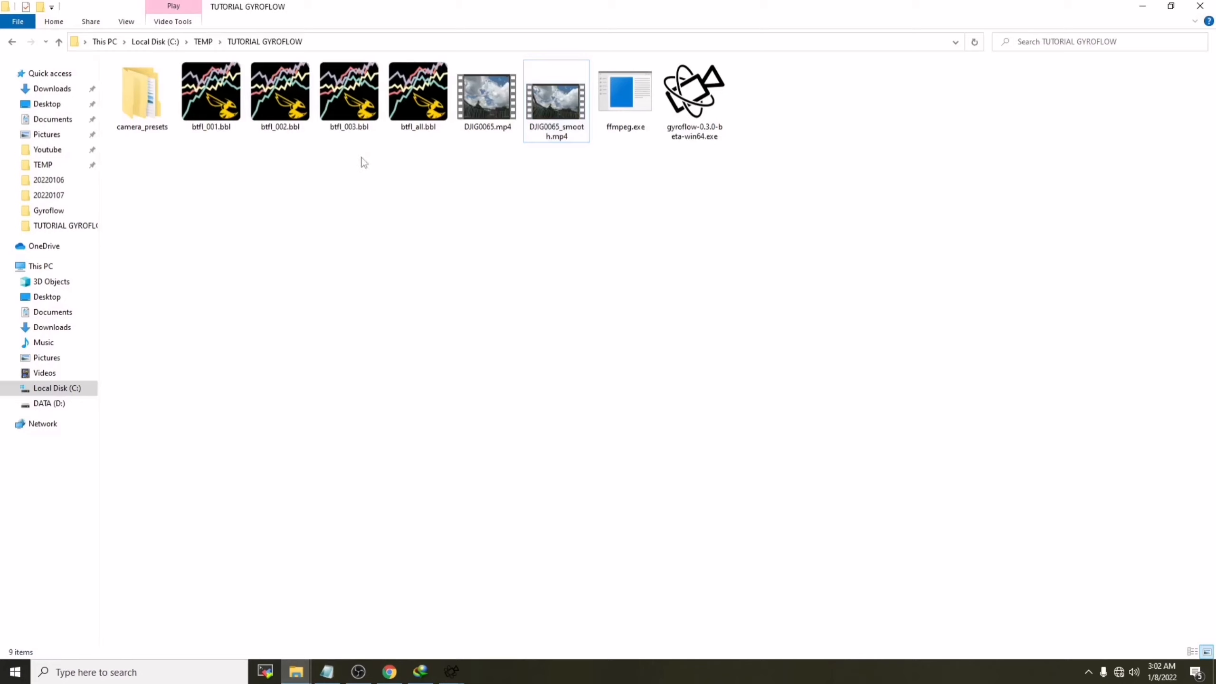
double_click(555, 107)
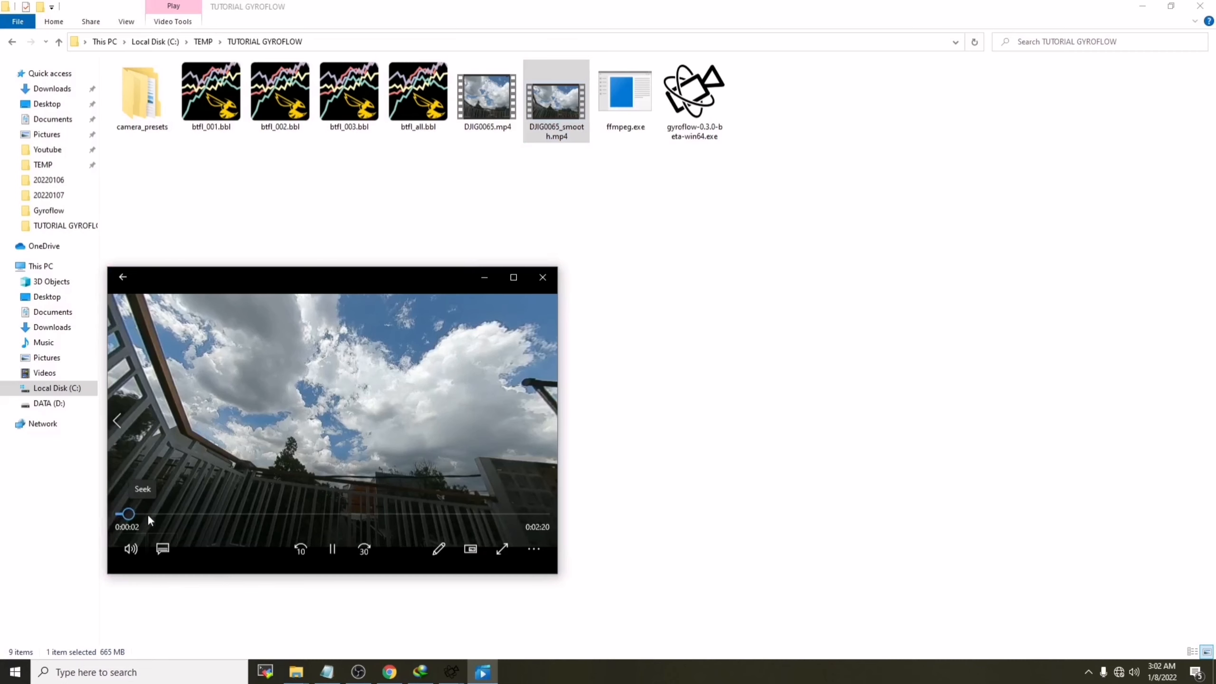
left_click_drag(325, 276, 775, 221)
Play DJIG0065_smooth.mp4 in VLC media player, shrink its window and move it clear of the video files
double_click(476, 98)
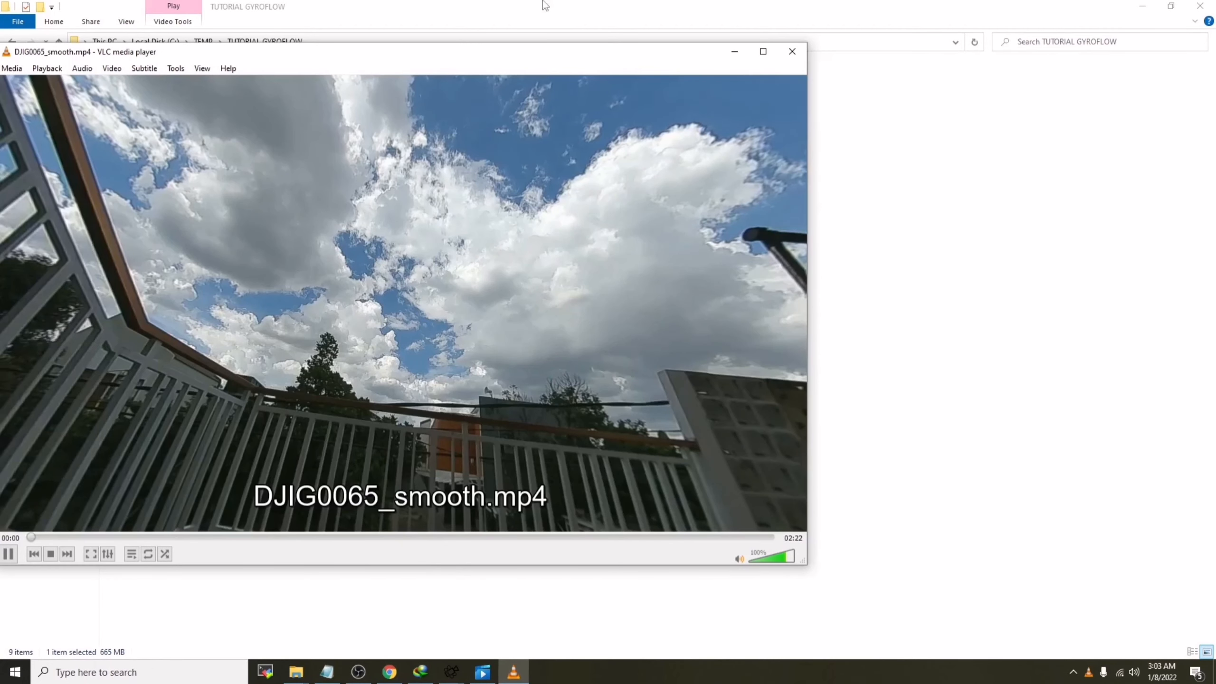
left_click_drag(802, 566, 513, 385)
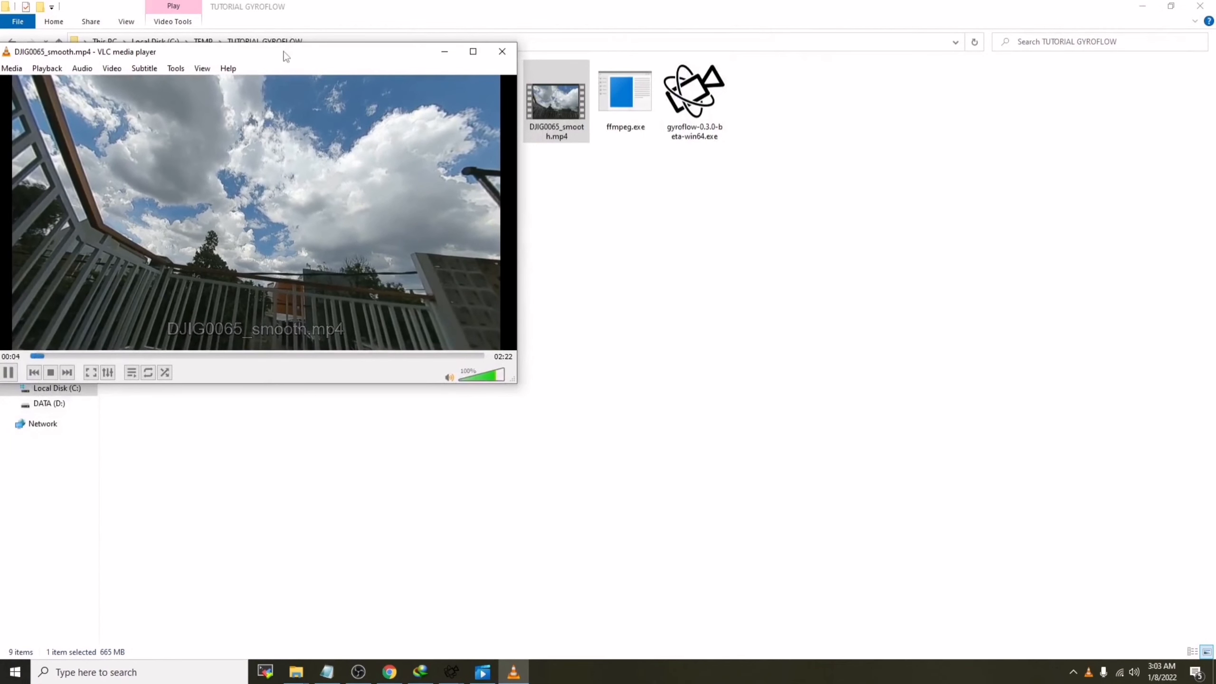
left_click_drag(286, 56, 831, 201)
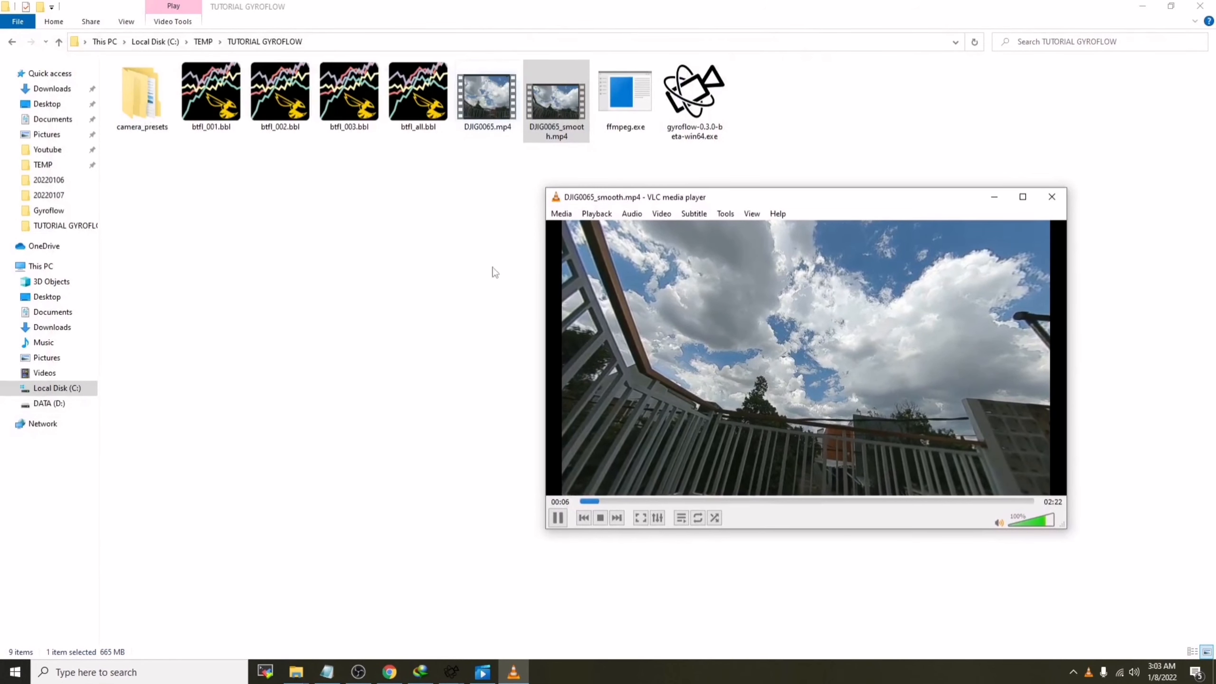
Play the original DJIG0065.mp4 beside the smoothed version and rewind the smoothed video to its start for comparison
double_click(486, 96)
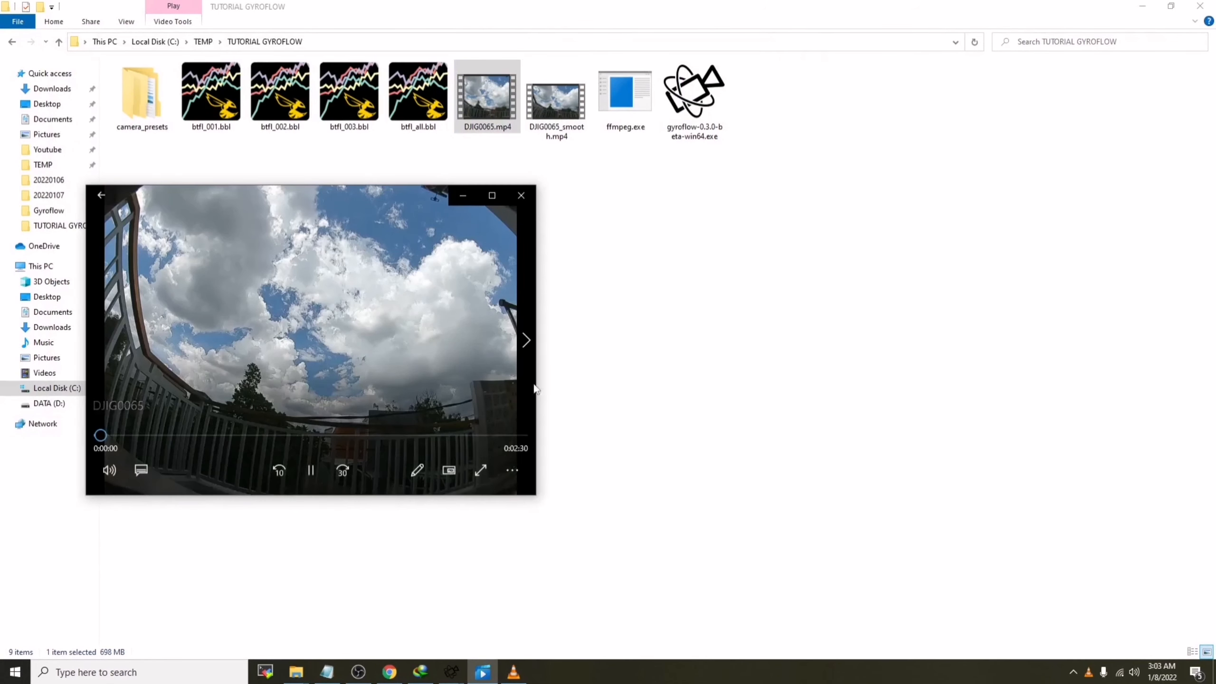
left_click(513, 672)
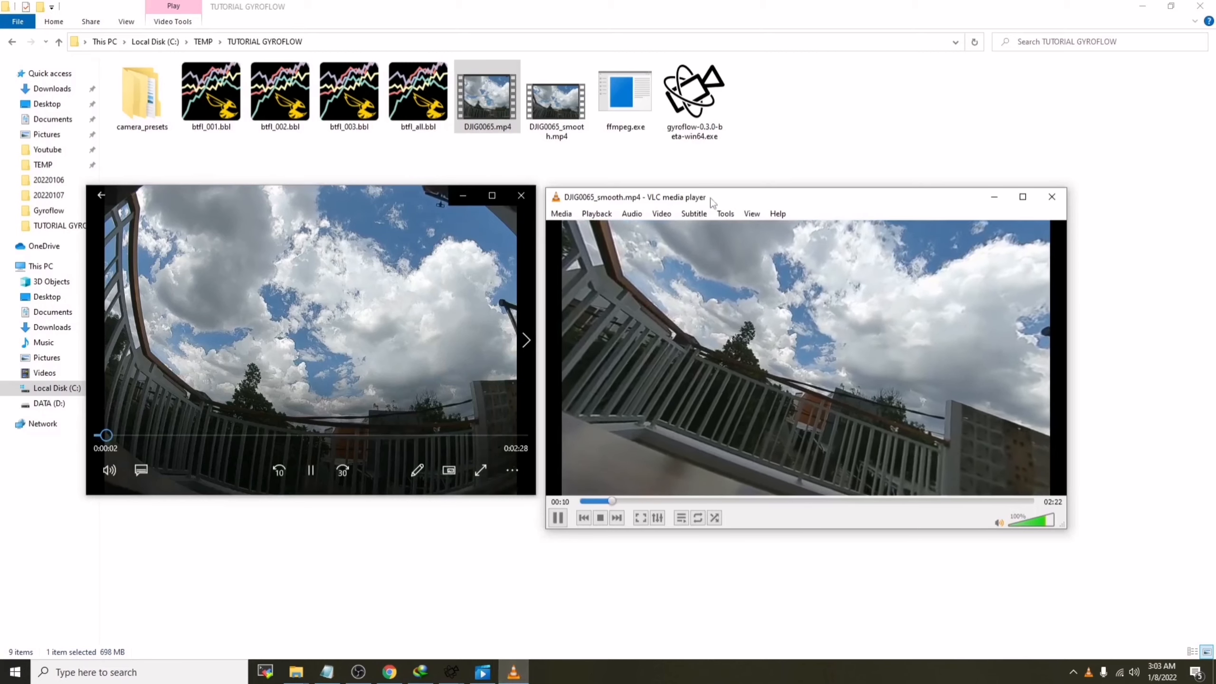
left_click_drag(711, 198, 718, 186)
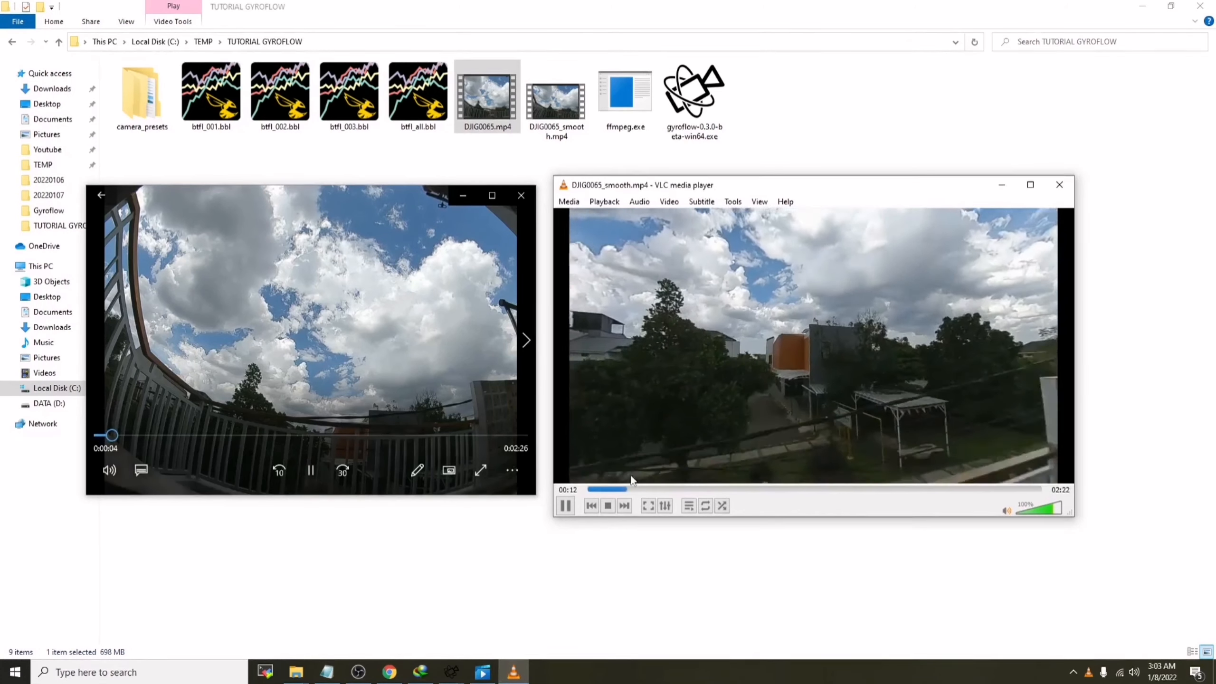
left_click_drag(627, 489, 587, 490)
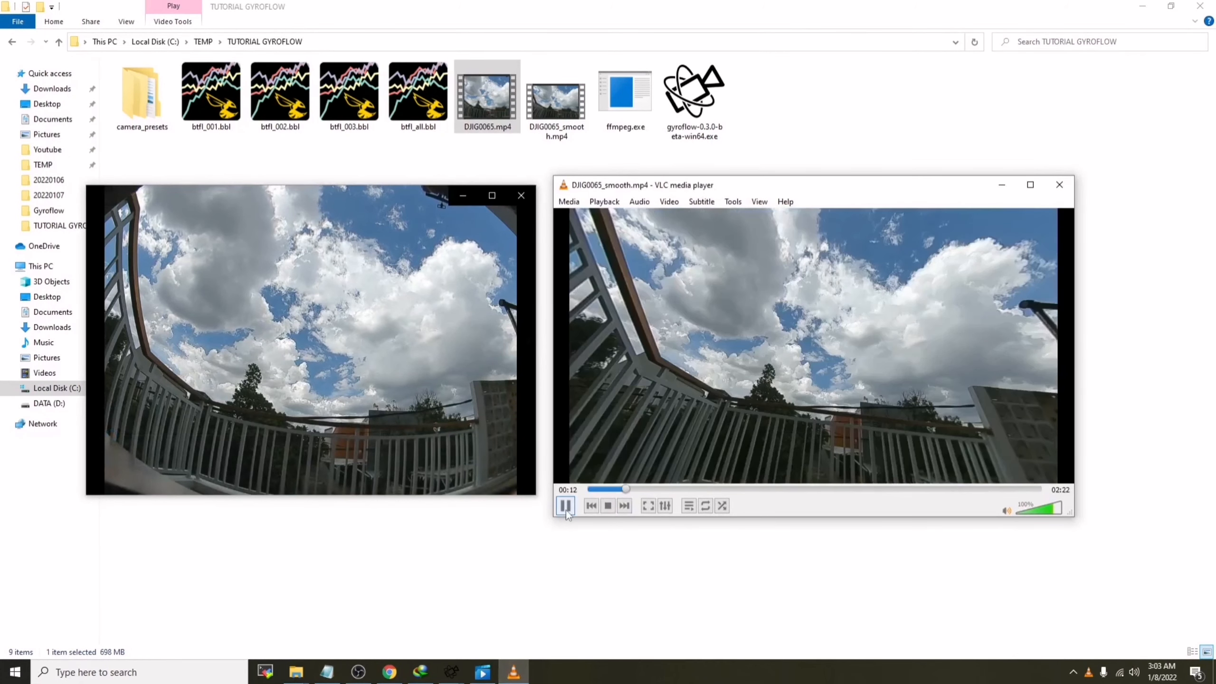
mouse_move(128, 490)
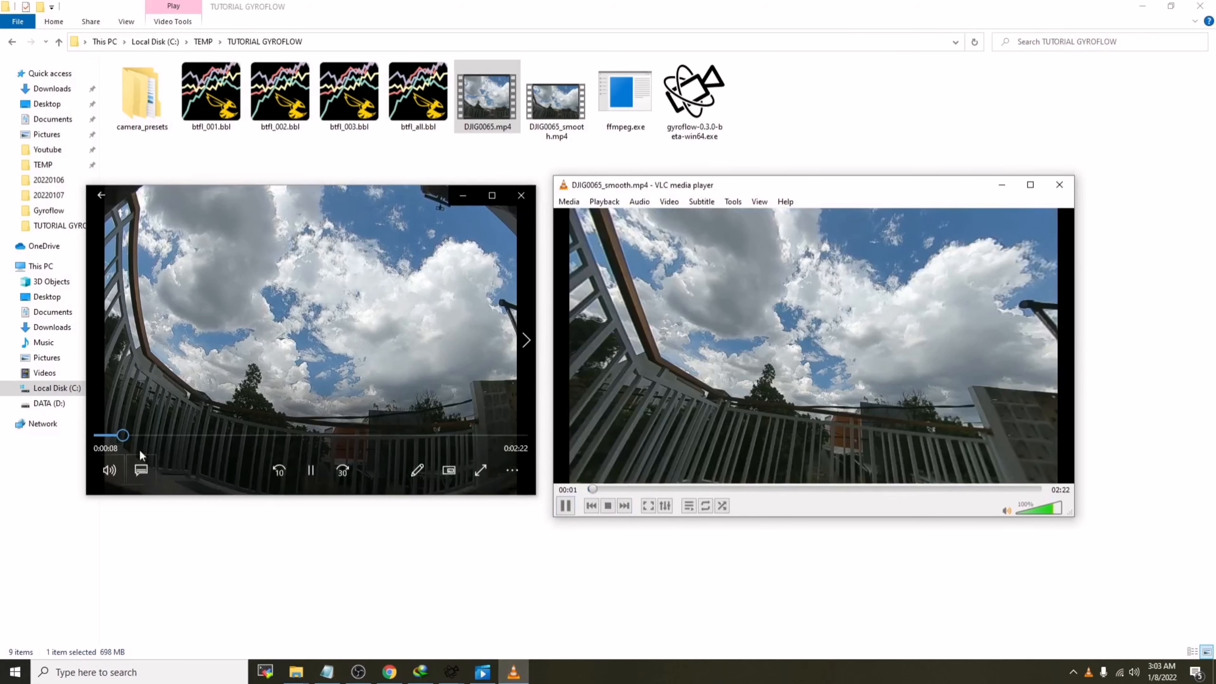